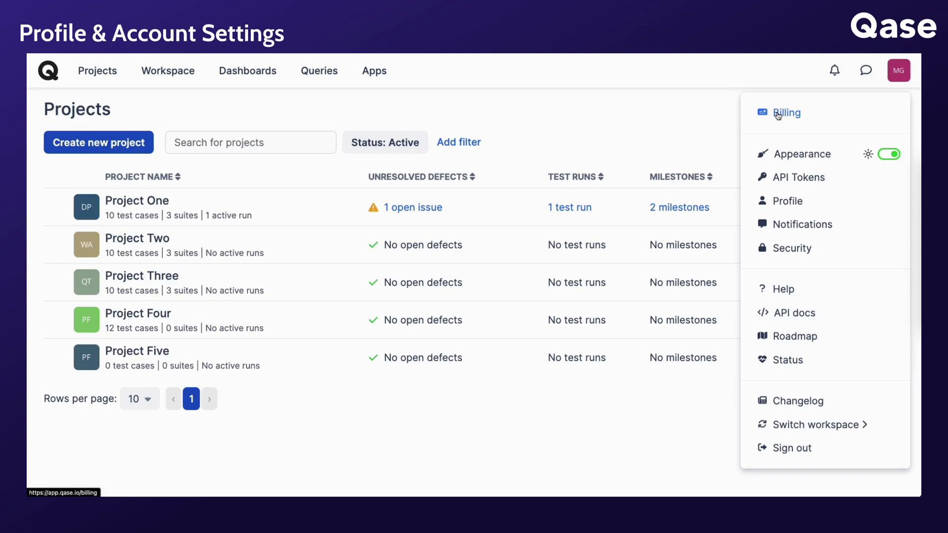
# Open the Billing page to view the workspace's subscription details.
pyautogui.click(811, 113)
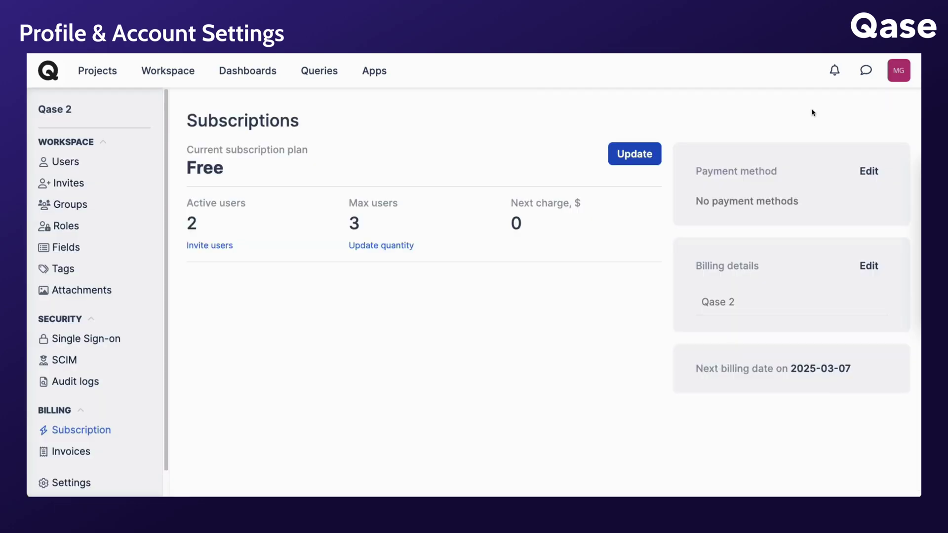
# Try the night theme with the quick appearance switch and restore the light theme.
pyautogui.click(895, 66)
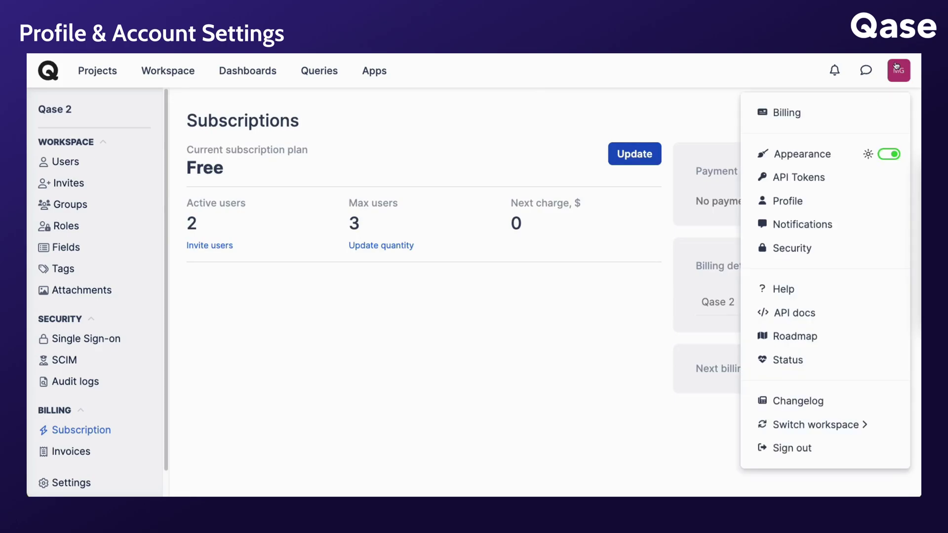
pyautogui.click(882, 155)
pyautogui.click(883, 155)
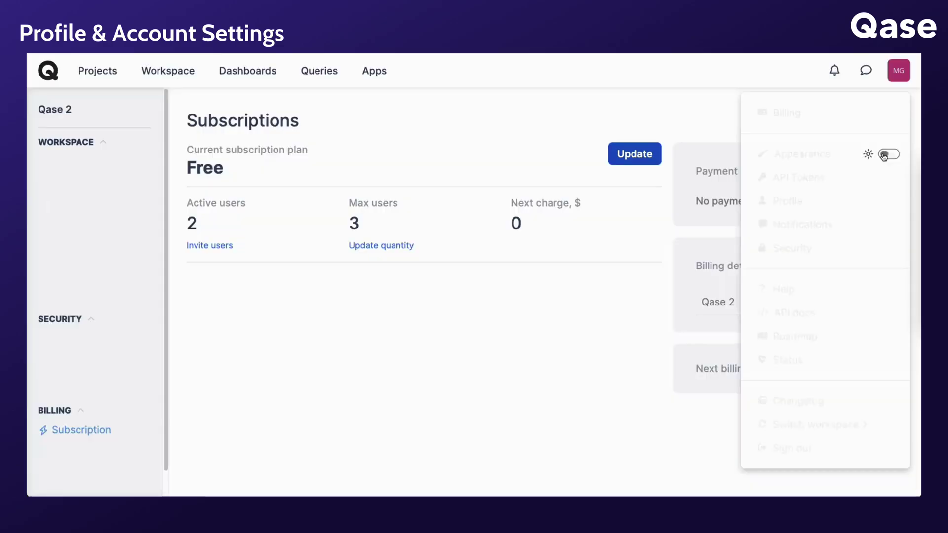
# Open the Appearance settings and try the Small and Large interface sizes, returning to Normal after each.
pyautogui.click(818, 157)
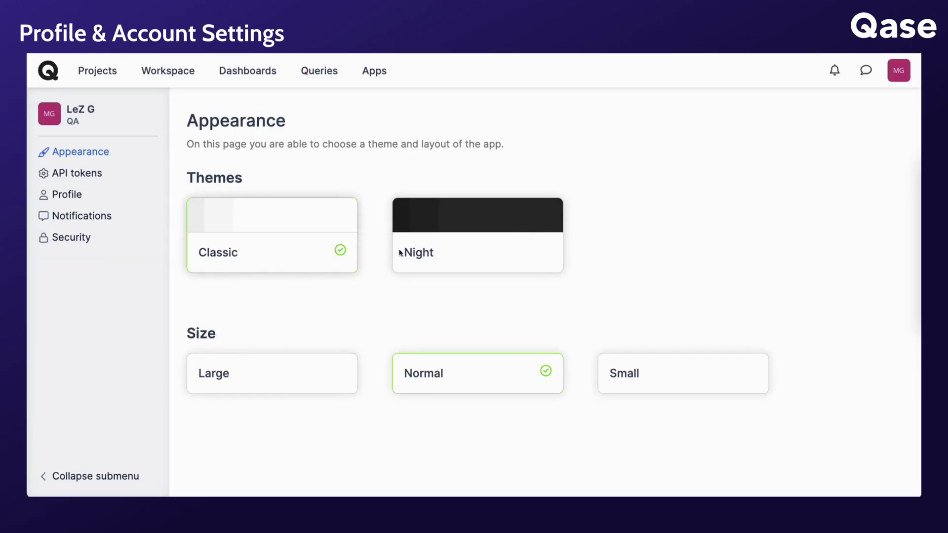
pyautogui.click(695, 372)
pyautogui.click(418, 344)
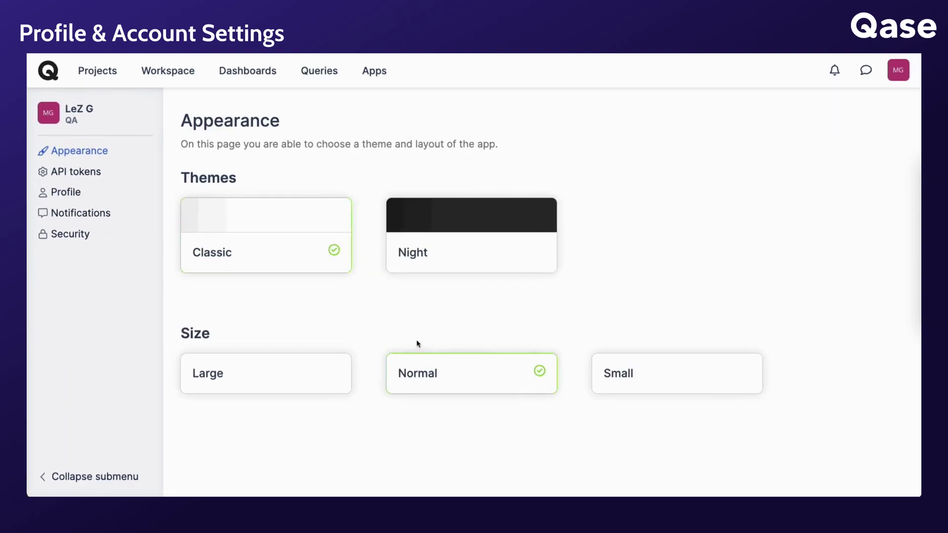
pyautogui.click(294, 374)
pyautogui.click(543, 412)
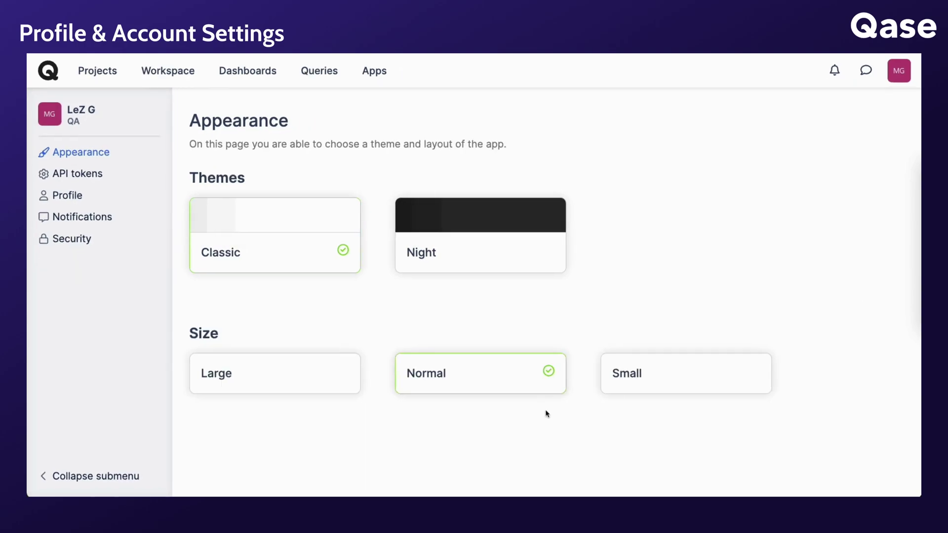
# Create a new API token named PERSONAL and copy the generated token before closing its dialog.
pyautogui.click(85, 178)
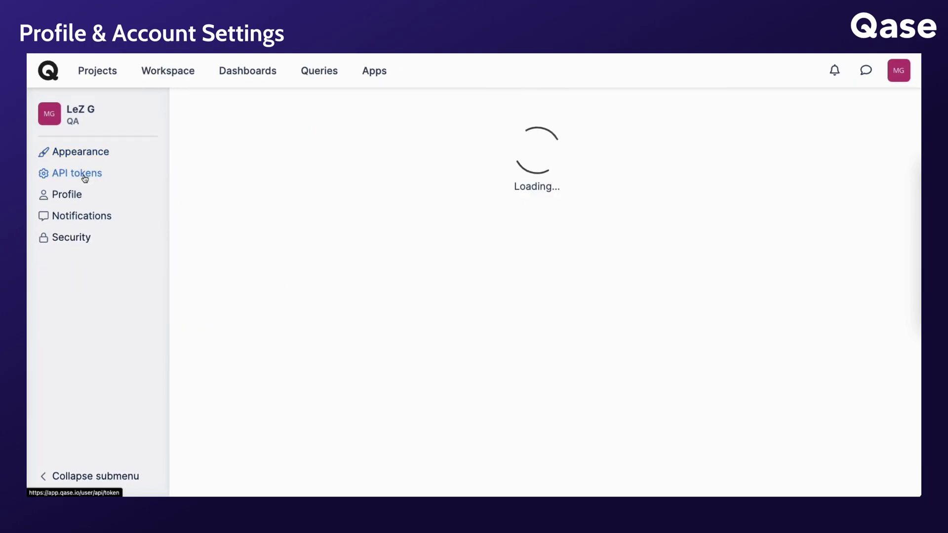
pyautogui.click(273, 194)
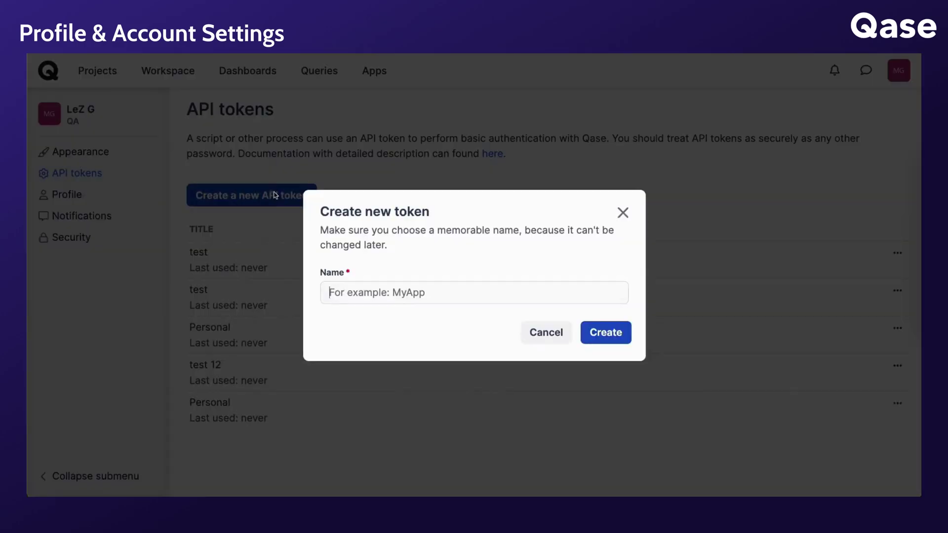
pyautogui.write('PERSONAL')
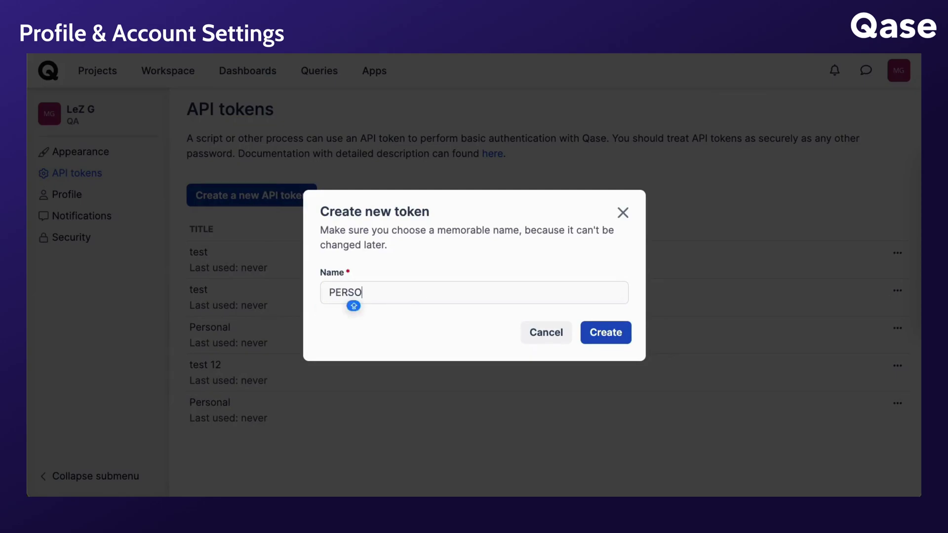
pyautogui.click(600, 333)
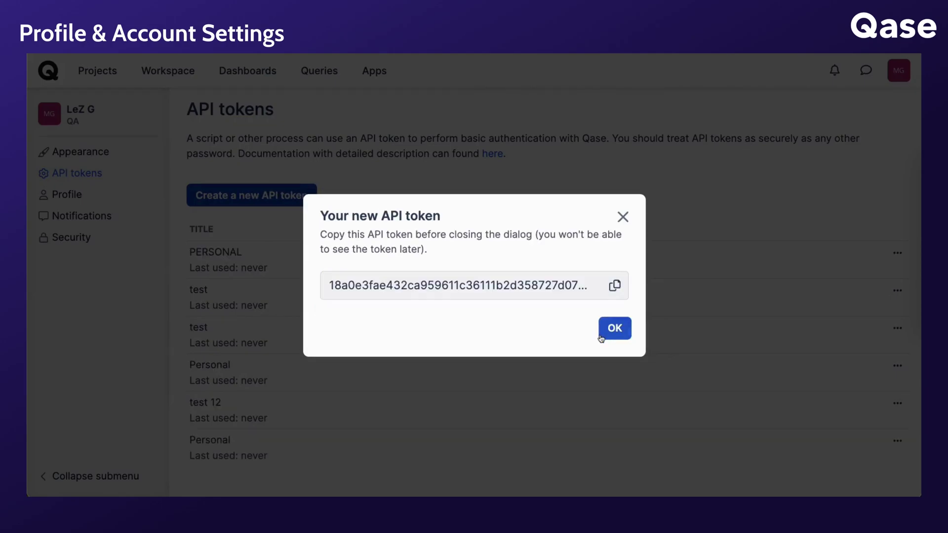
pyautogui.click(616, 287)
pyautogui.click(615, 328)
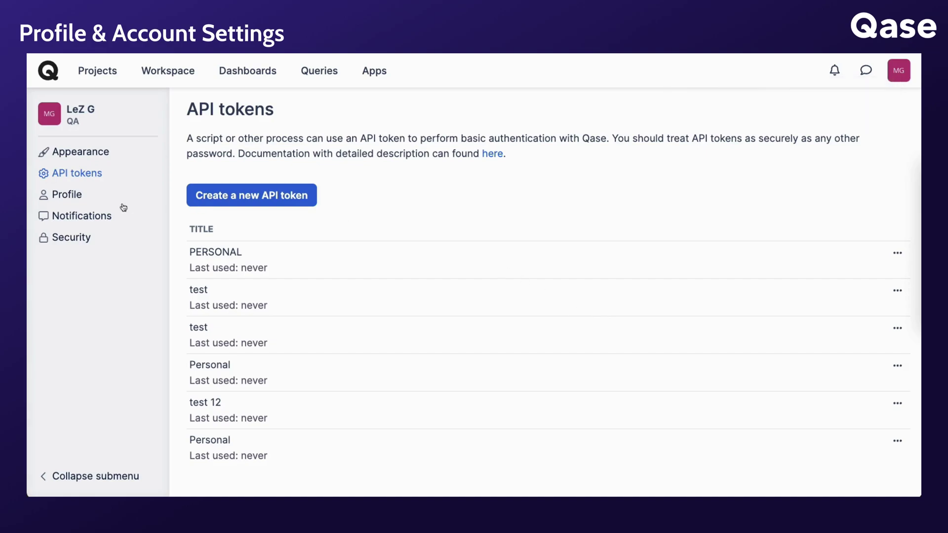
# Open the Profile settings and examine the first name, last name and position title fields.
pyautogui.click(74, 196)
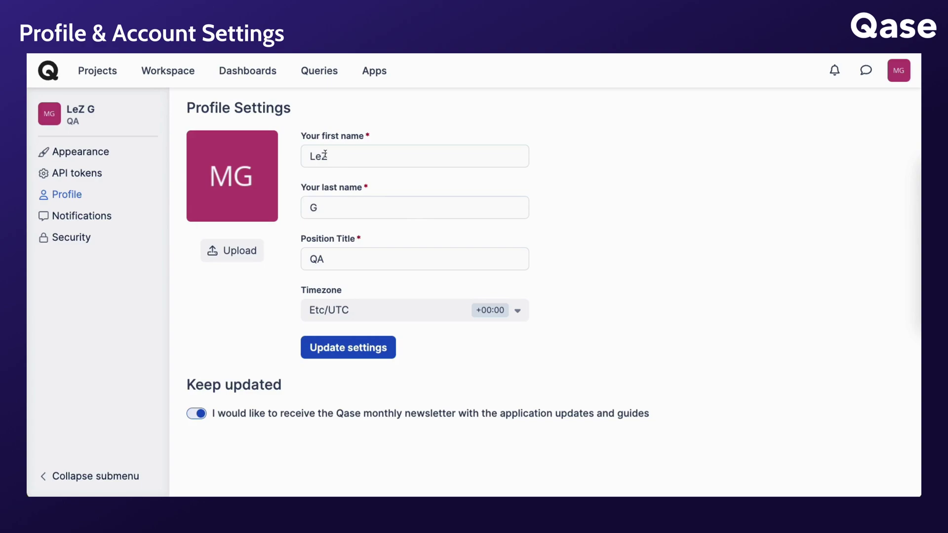
pyautogui.doubleClick(305, 154)
pyautogui.doubleClick(332, 207)
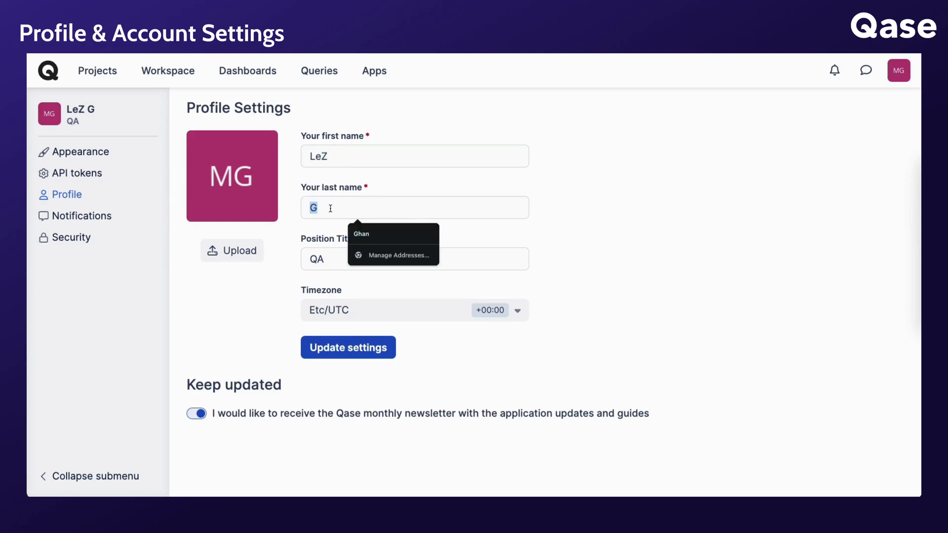
pyautogui.doubleClick(314, 261)
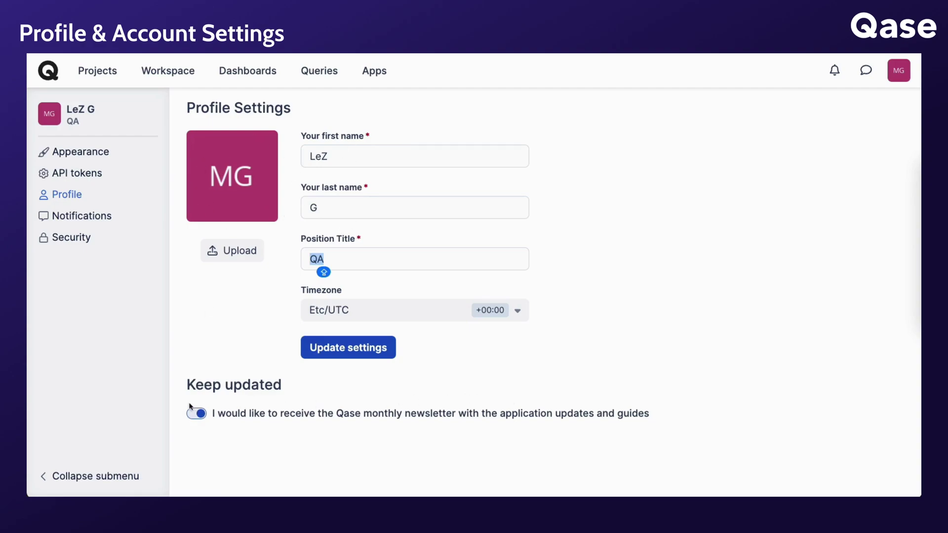
# Review the e-mail and in-app notification settings, and open the Security page for changing the password.
pyautogui.click(100, 217)
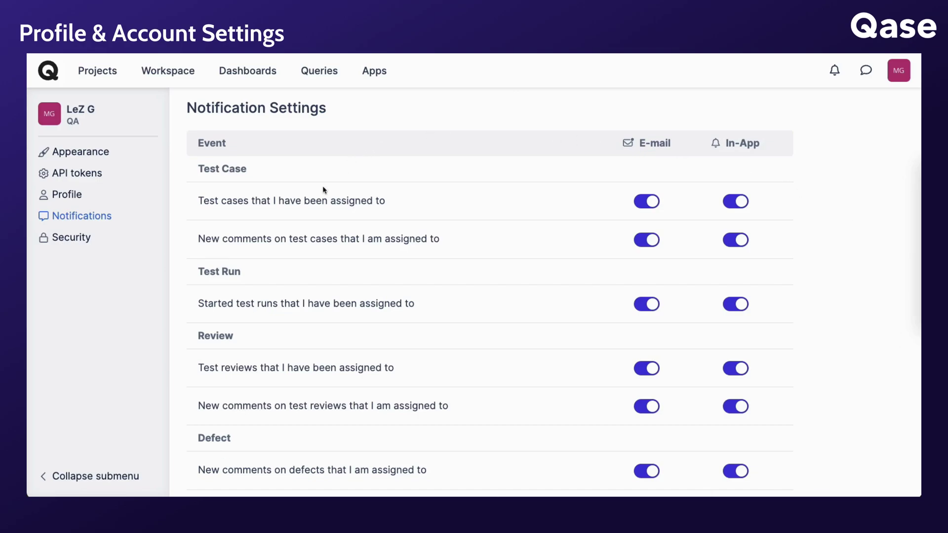
pyautogui.click(71, 242)
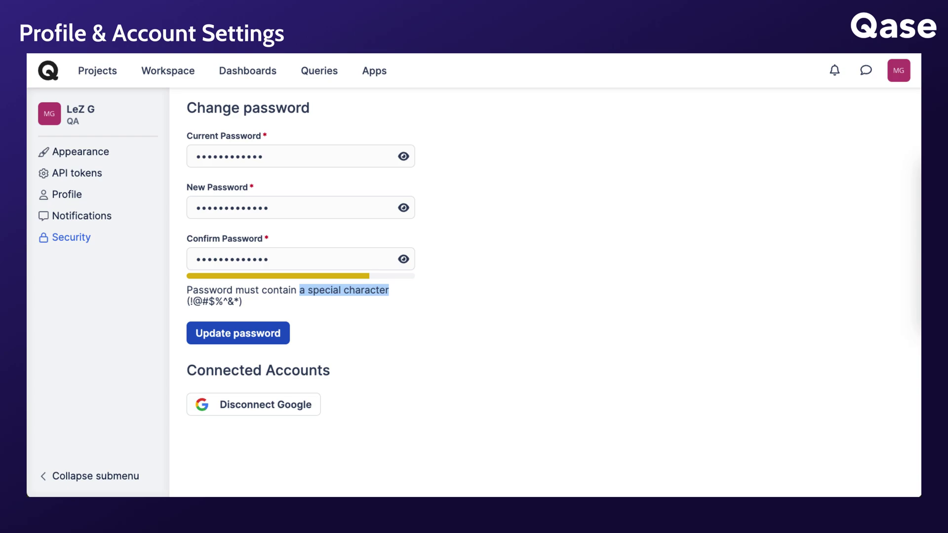
# Open the Help resource for the account.
pyautogui.click(898, 70)
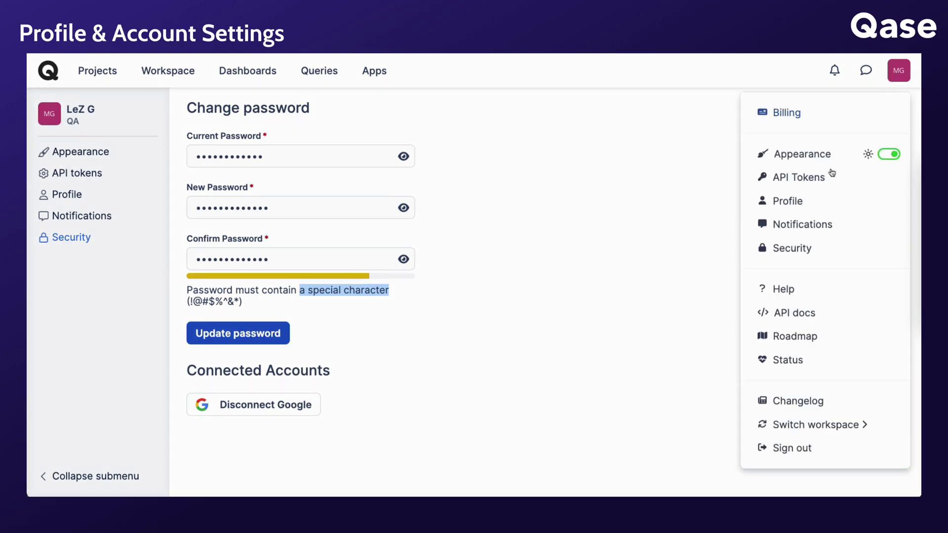
pyautogui.click(784, 289)
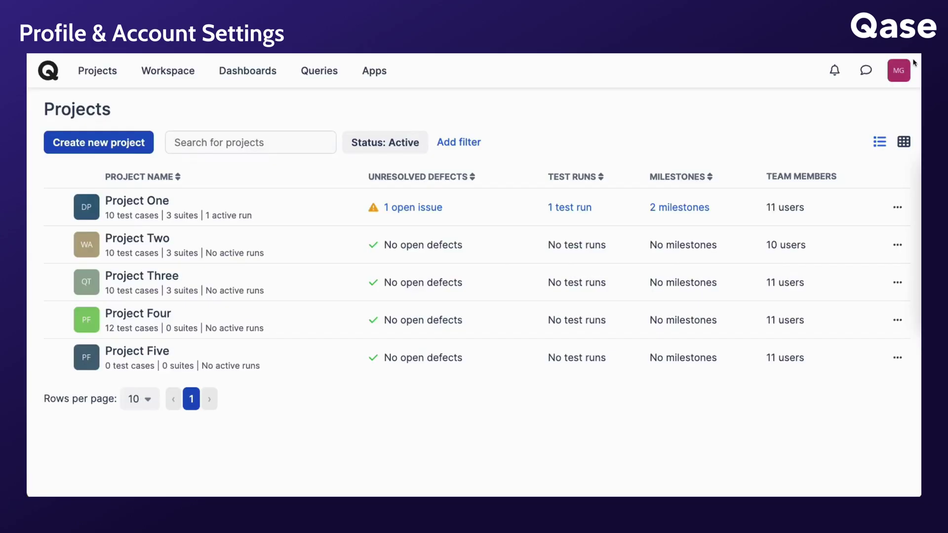
# Open the API documentation and read through the Introduction to the Qase API, including authentication, access rights and error codes.
pyautogui.click(904, 70)
pyautogui.click(791, 313)
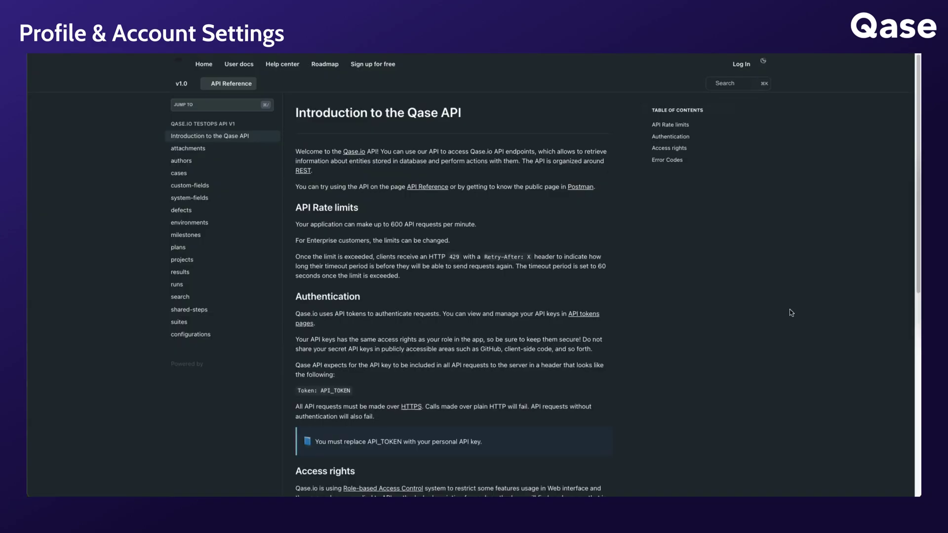
pyautogui.scroll(-5, 448, 182)
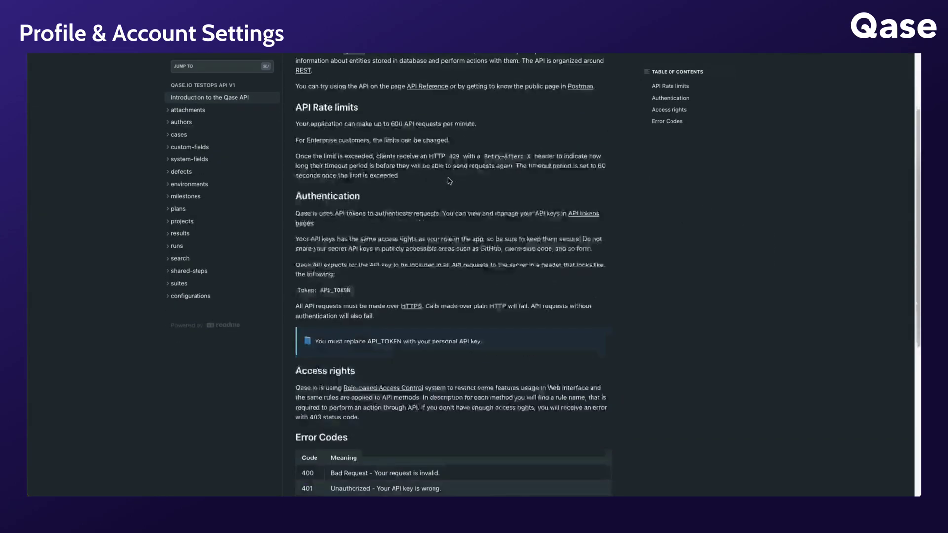
pyautogui.scroll(-3, 448, 180)
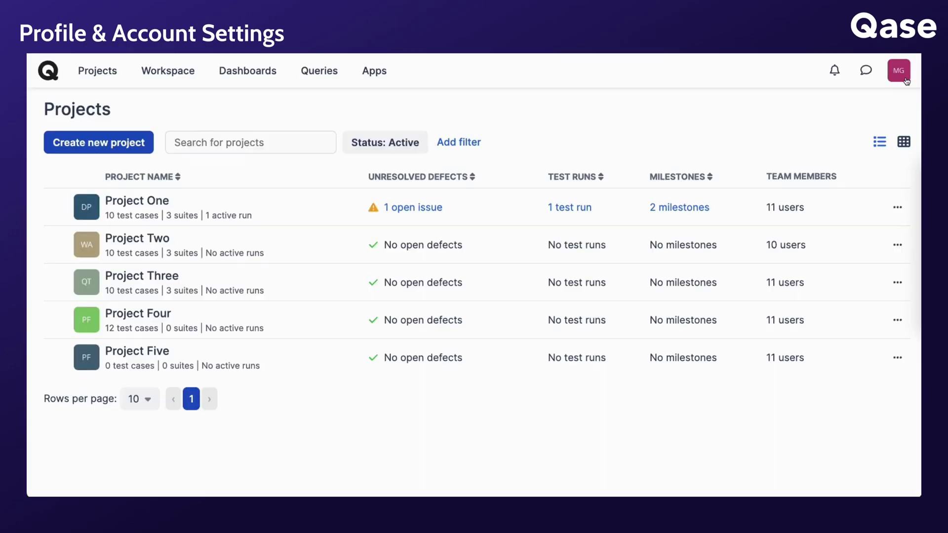
# Open the public product roadmap and view its Feature Requests board.
pyautogui.click(898, 70)
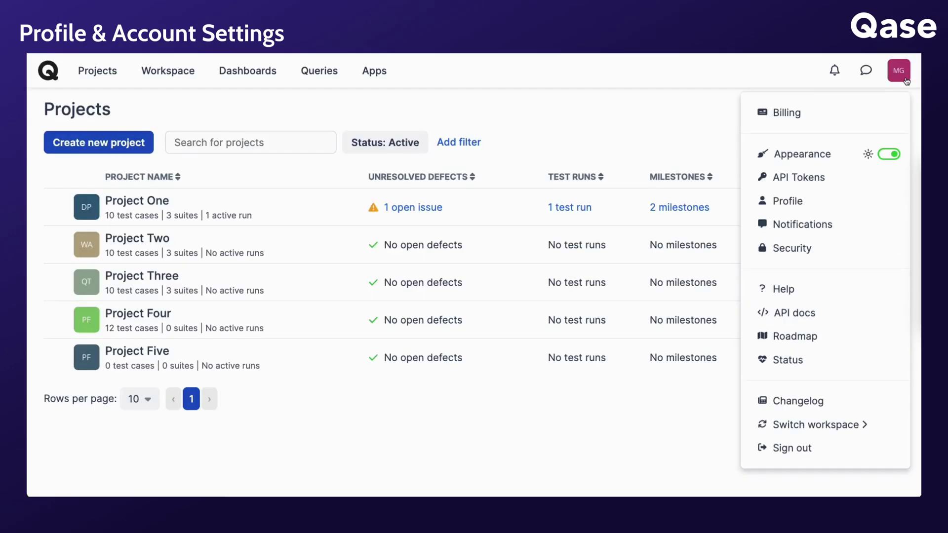
pyautogui.click(792, 337)
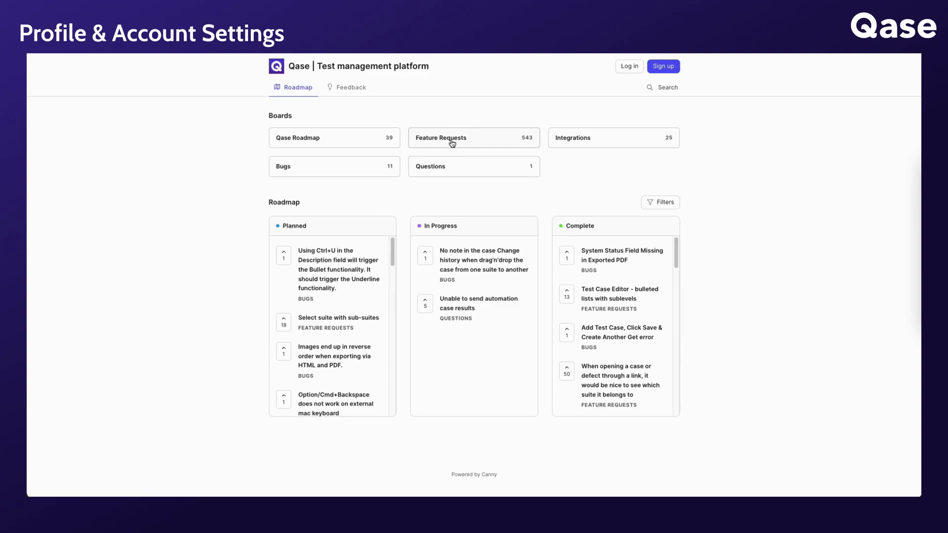
pyautogui.click(475, 140)
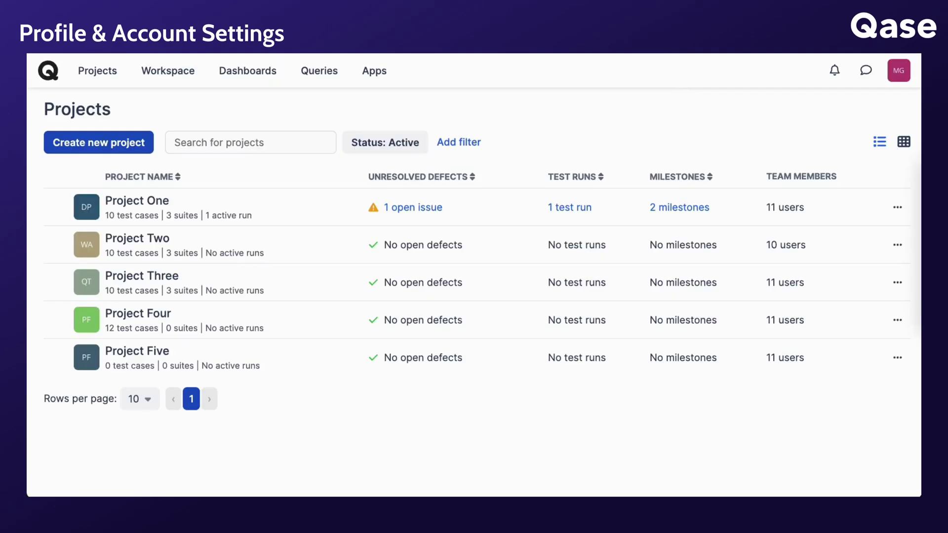
# Open the system status page and examine the uptime of the listed services.
pyautogui.click(898, 70)
pyautogui.click(789, 359)
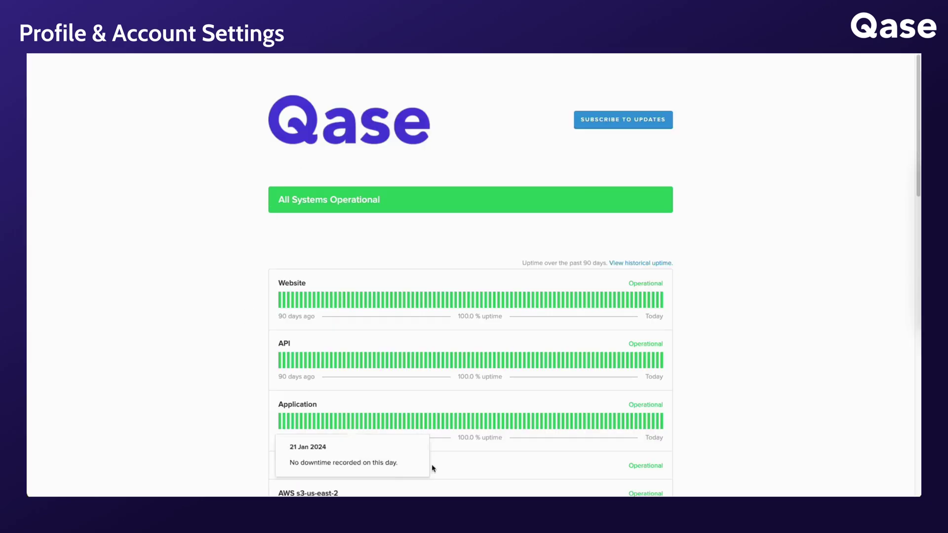
pyautogui.scroll(-10, 451, 294)
pyautogui.scroll(10, 451, 294)
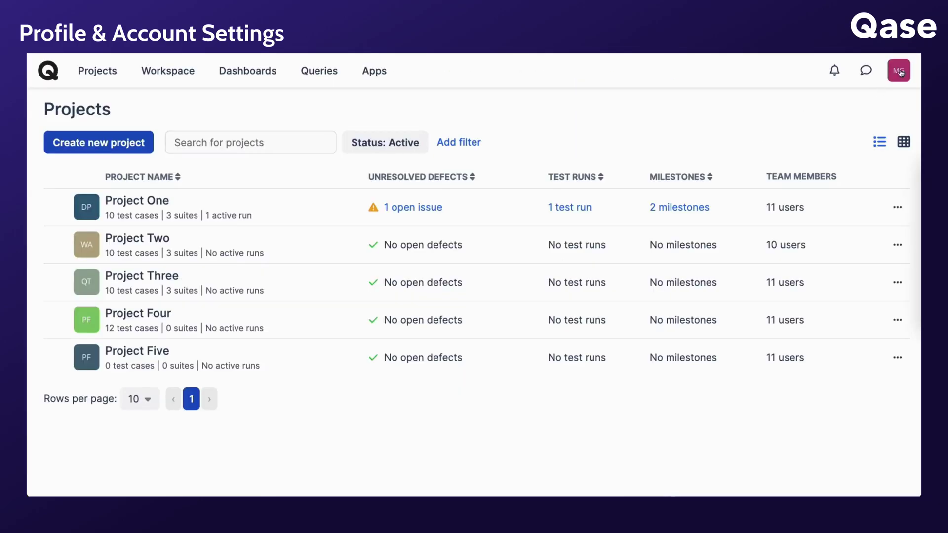
# Browse the changelog's release updates and open the blog post linked under Q1 2024 Updates.
pyautogui.click(898, 70)
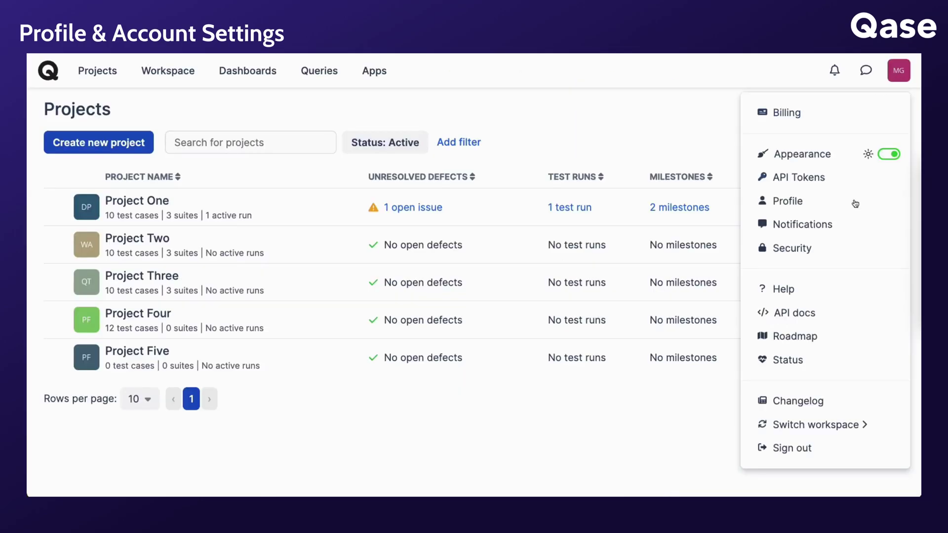
pyautogui.click(784, 398)
pyautogui.scroll(-10, 429, 207)
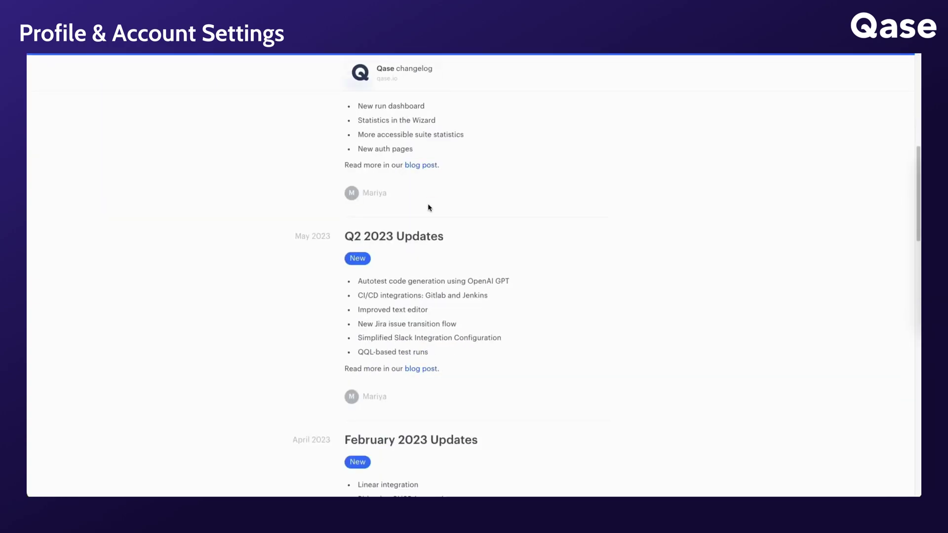
pyautogui.scroll(10, 429, 208)
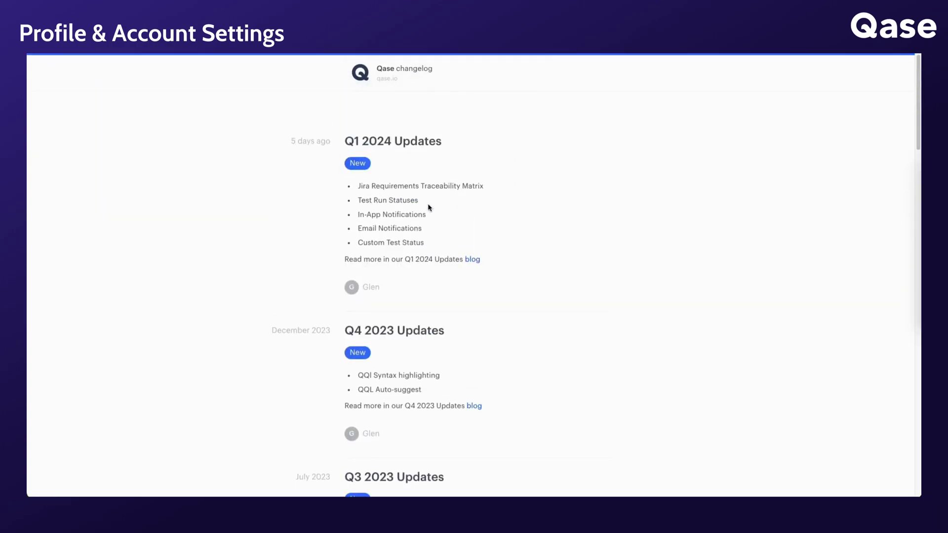
pyautogui.click(470, 260)
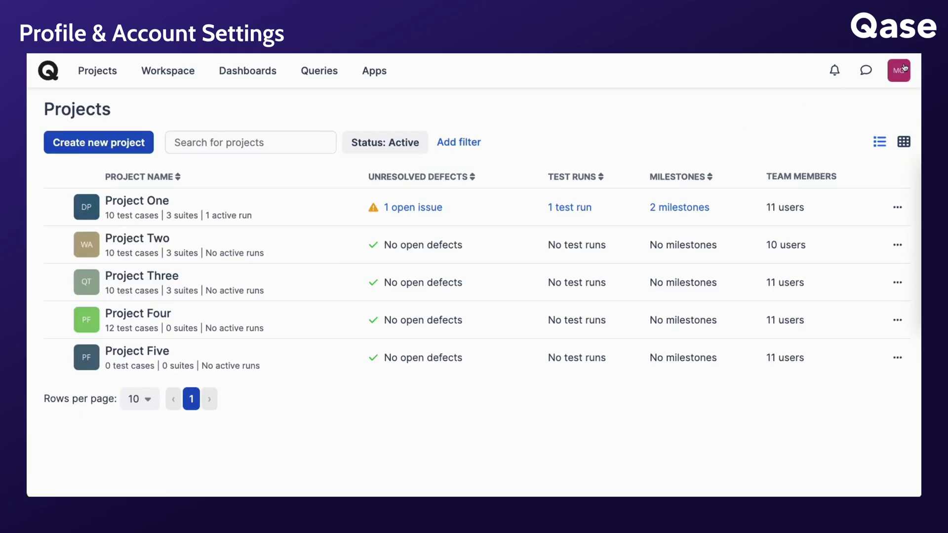
# Show the workspaces available for switching and sign out of the account.
pyautogui.click(903, 69)
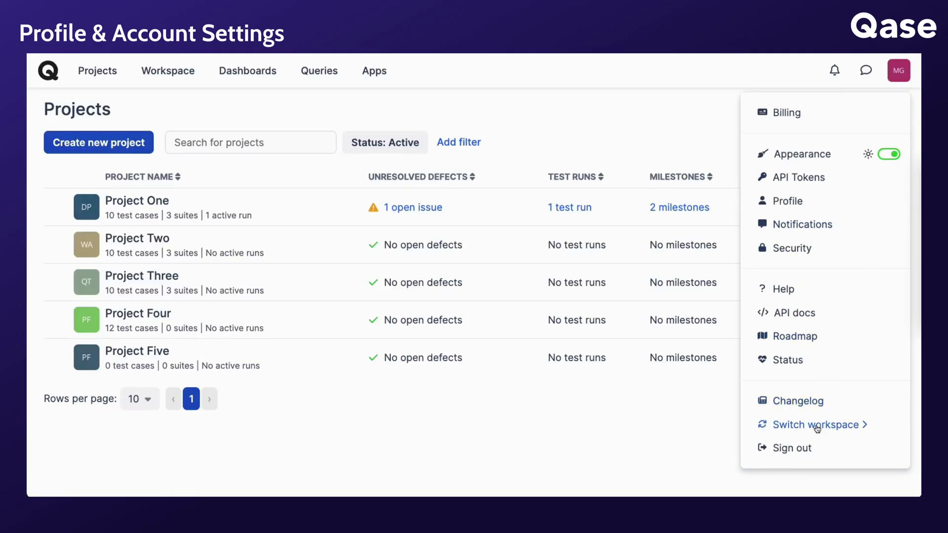
pyautogui.moveTo(817, 428)
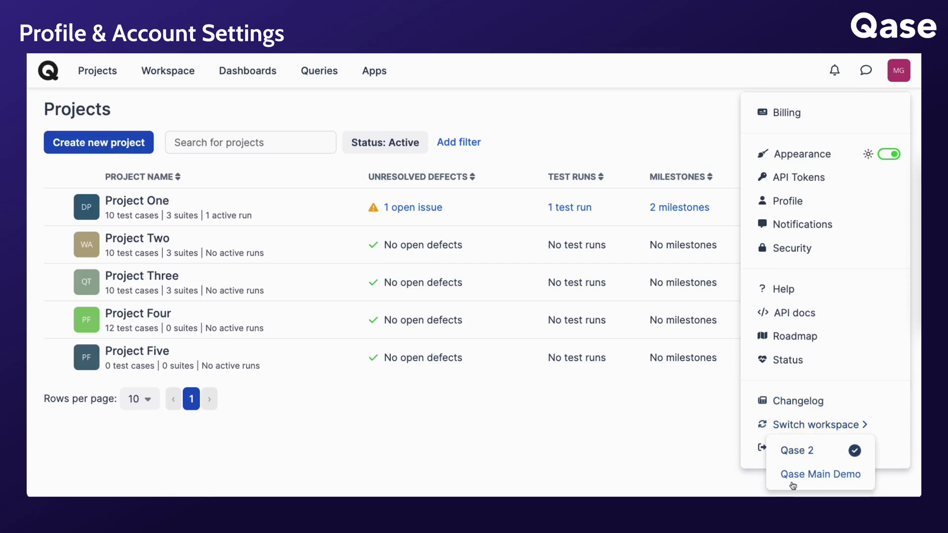
pyautogui.click(804, 456)
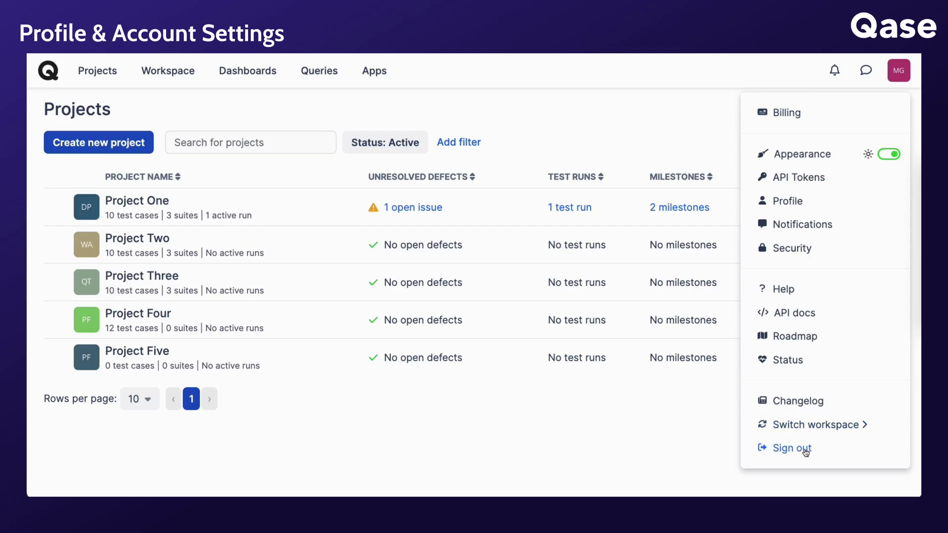
pyautogui.click(805, 450)
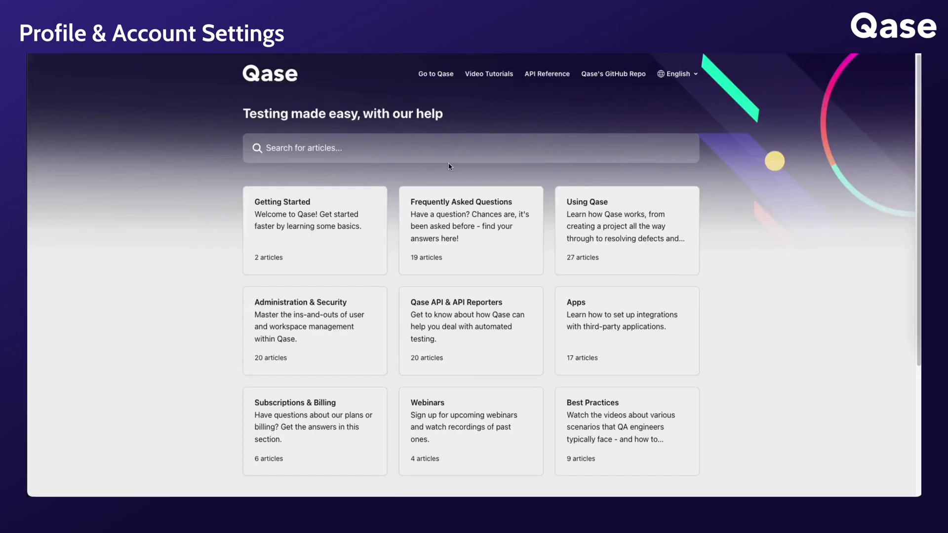
# Open the help center's Webinars collection and read the "Qase Walkthrough: April 15, 2024" article.
pyautogui.click(437, 404)
pyautogui.click(409, 319)
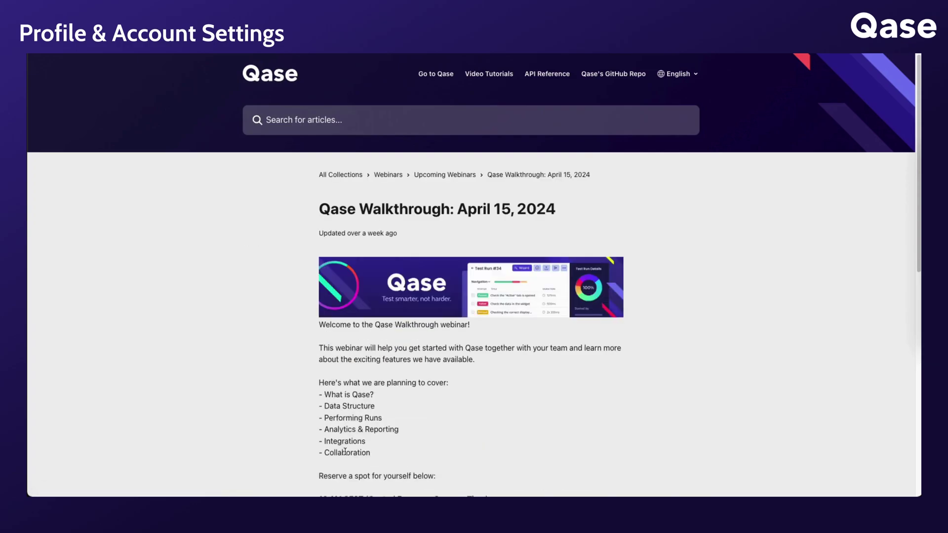
pyautogui.scroll(-5, 399, 296)
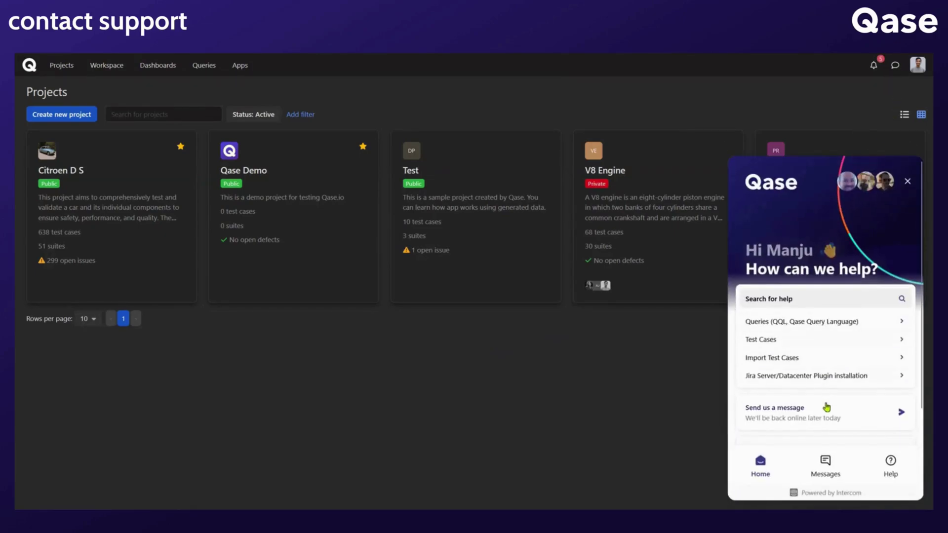
# Browse the help collections in the support chat widget and open Frequently Asked Questions.
pyautogui.click(812, 306)
pyautogui.scroll(-5, 809, 313)
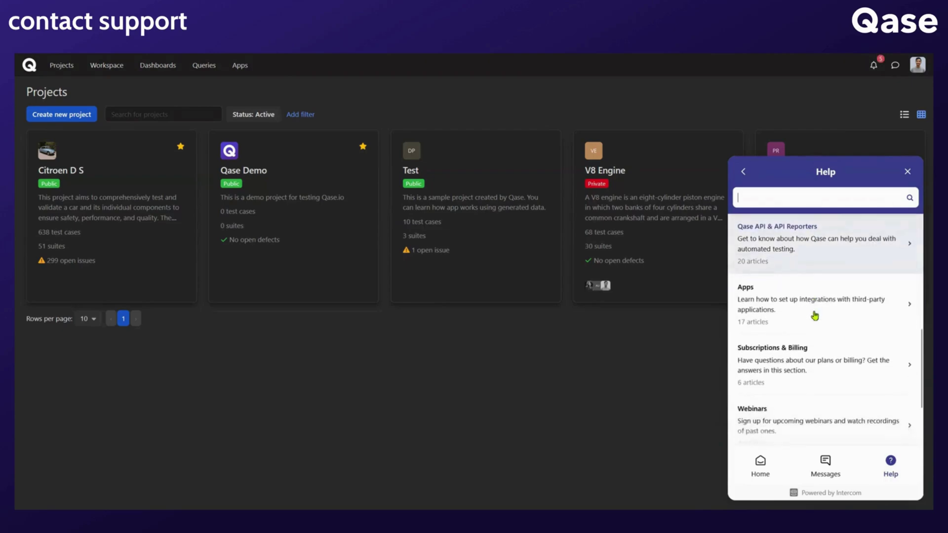
pyautogui.scroll(5, 811, 316)
pyautogui.click(839, 347)
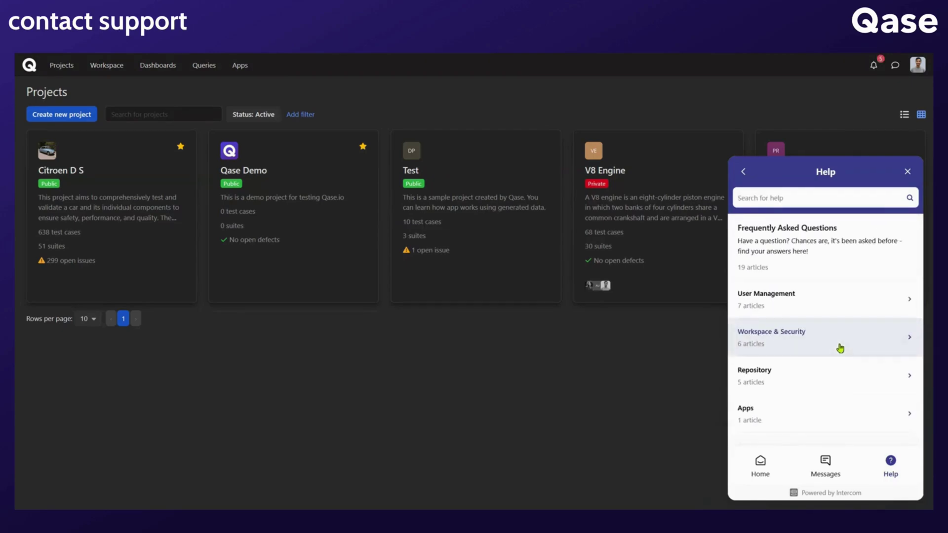
# Start a new conversation with support and send the message "Hi, I have a question!".
pyautogui.click(771, 465)
pyautogui.click(815, 420)
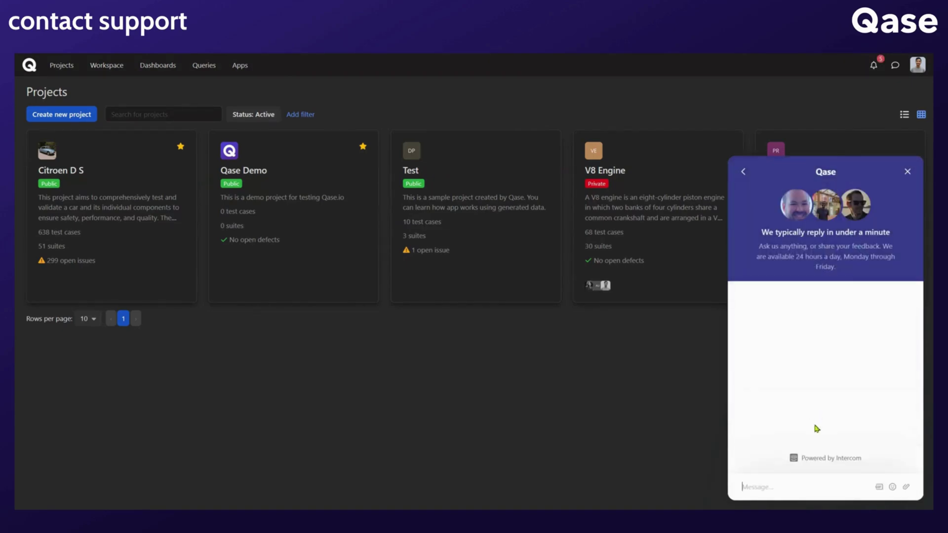
pyautogui.write('Hi, I have a question!')
pyautogui.press('Return')
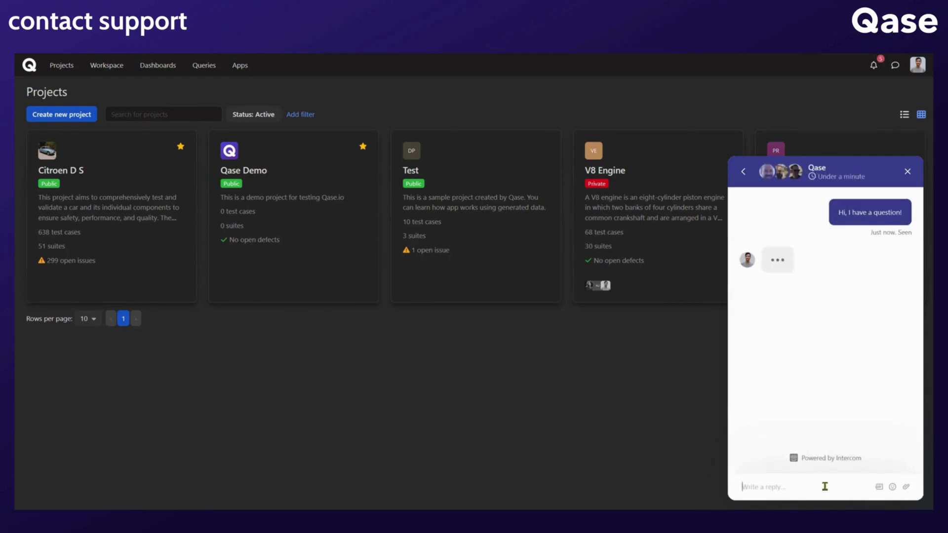